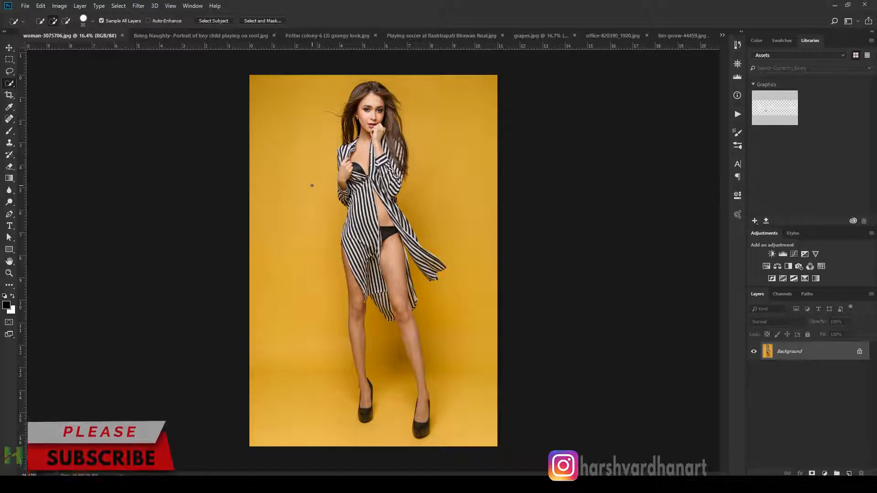
key("super")
key("super")
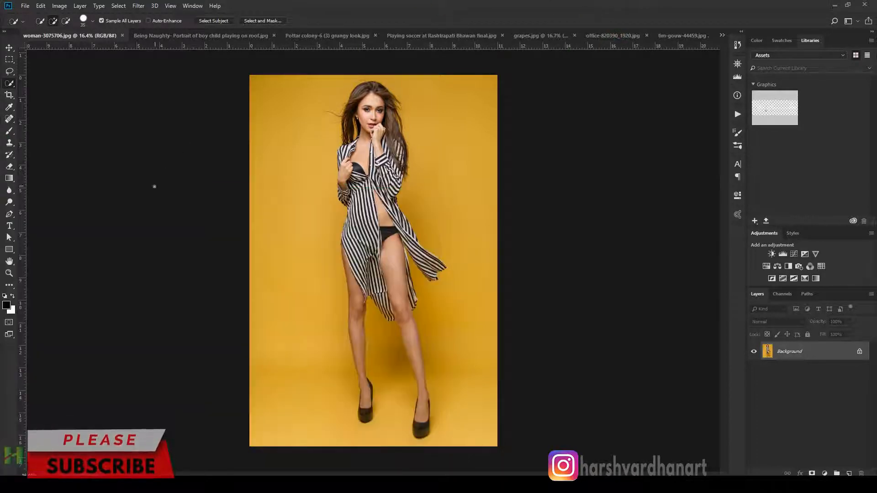
Step: Activate the Magic Wand Tool and select the woman automatically with Select Subject
right_click(8, 84)
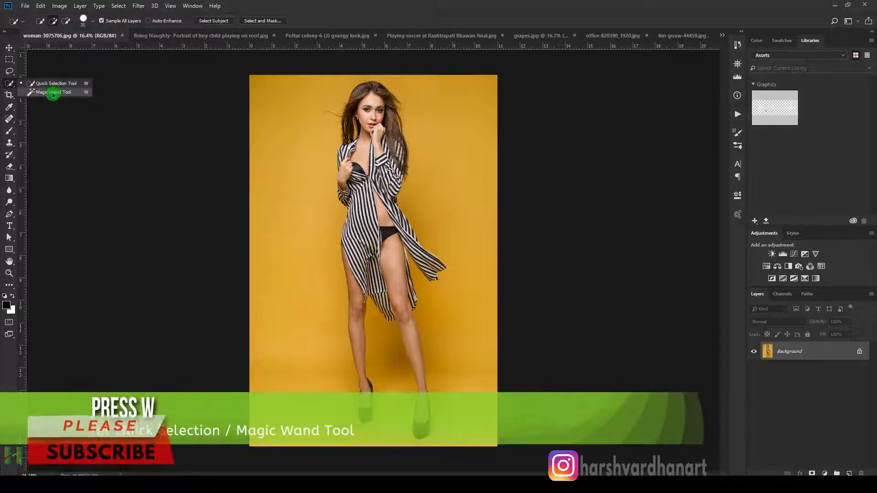
left_click(55, 93)
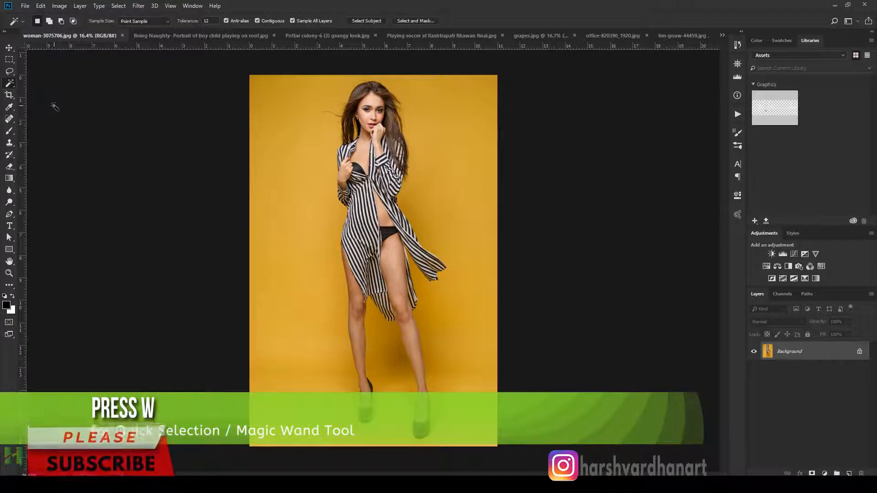
left_click(10, 85)
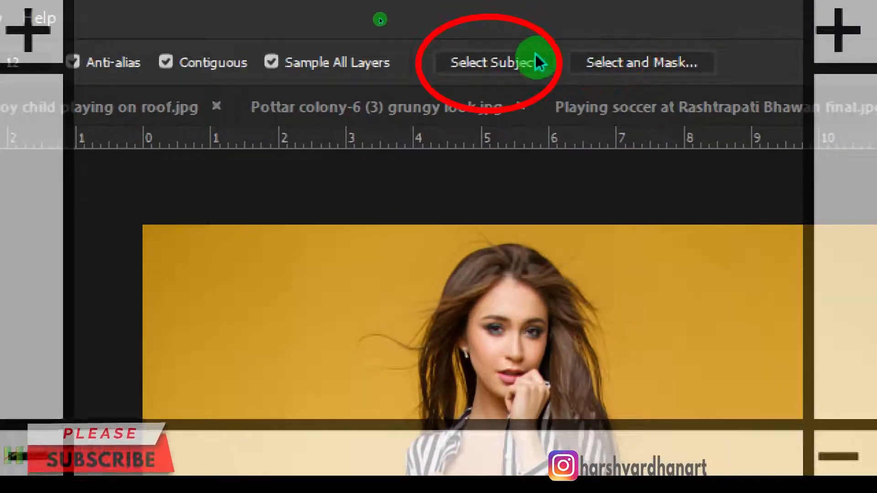
left_click(511, 62)
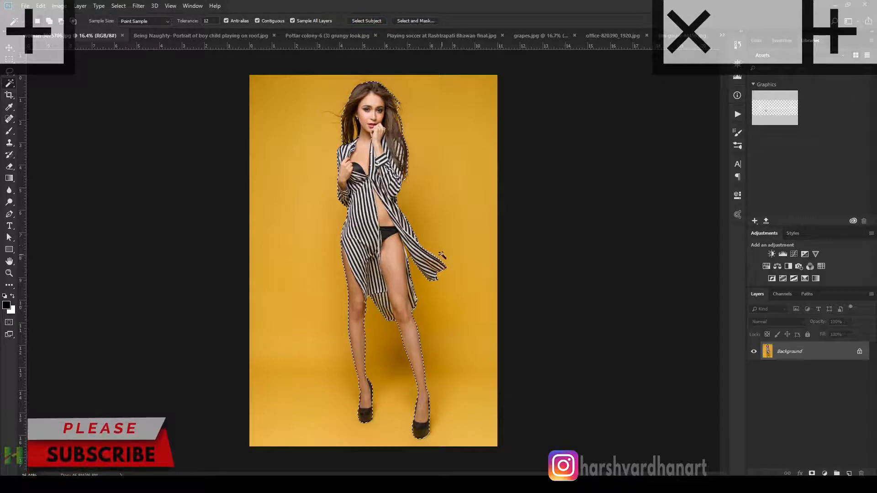
Step: Examine the selection edges around the woman's dress, hair, arms and legs up close
scroll(397, 280, "up", 5)
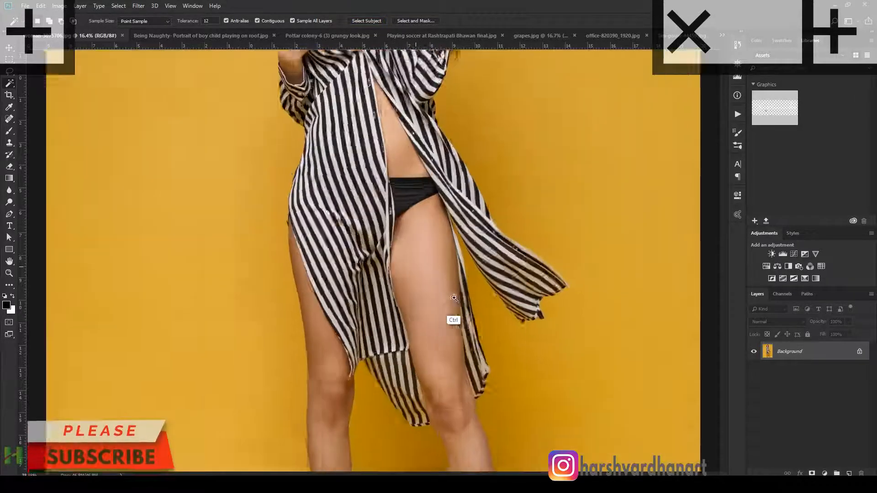
scroll(402, 248, "up", 3)
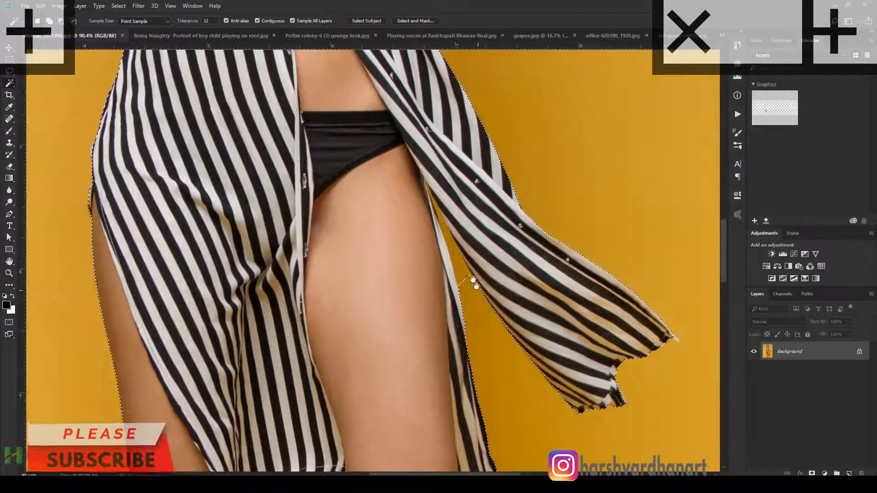
left_click_drag(401, 159, 427, 407)
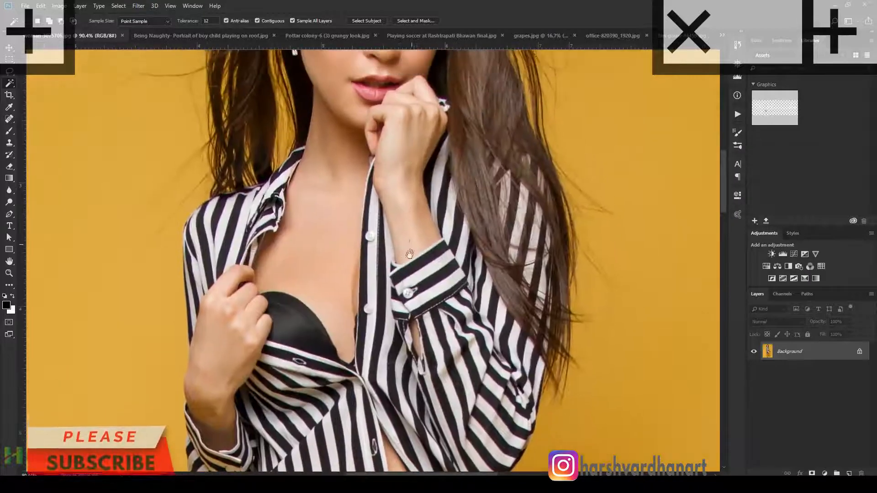
left_click_drag(393, 86, 410, 269)
scroll(485, 229, "down", 5)
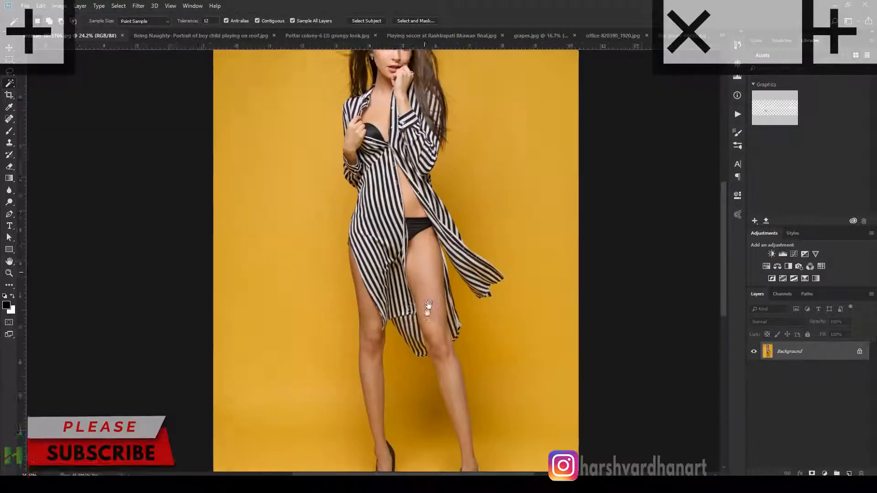
left_click_drag(429, 307, 398, 254)
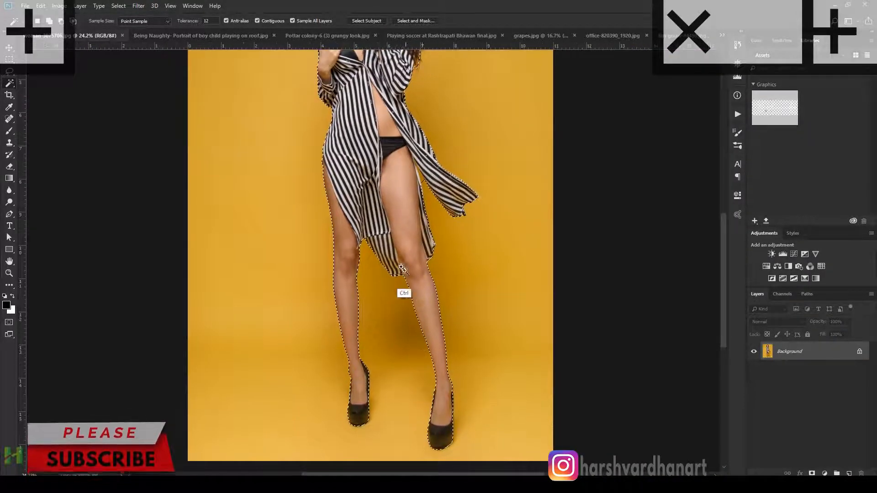
left_click_drag(396, 201, 428, 252)
mouse_move(408, 165)
left_mouse_down()
mouse_move(469, 245)
mouse_move(409, 170)
left_mouse_up()
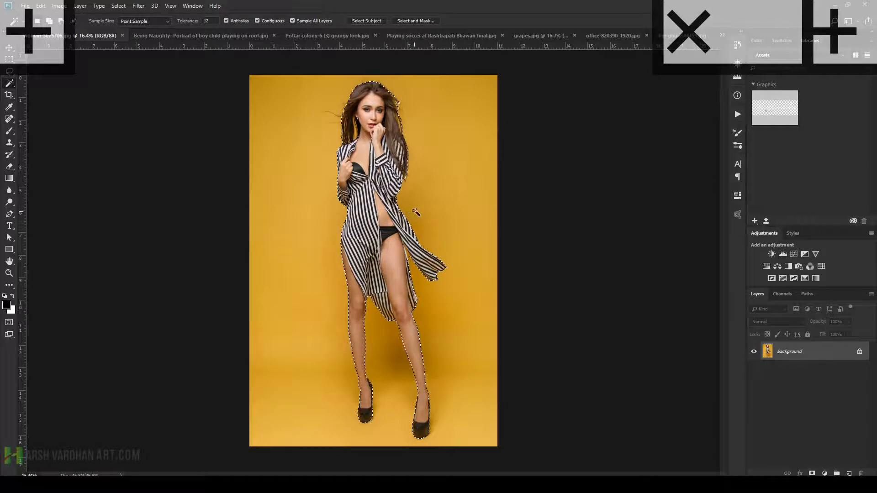
Step: Refine the woman's selection in Select and Mask with Smart Radius enabled, and output it to a new layer with layer mask
left_click_drag(374, 110, 390, 136)
left_click(404, 20)
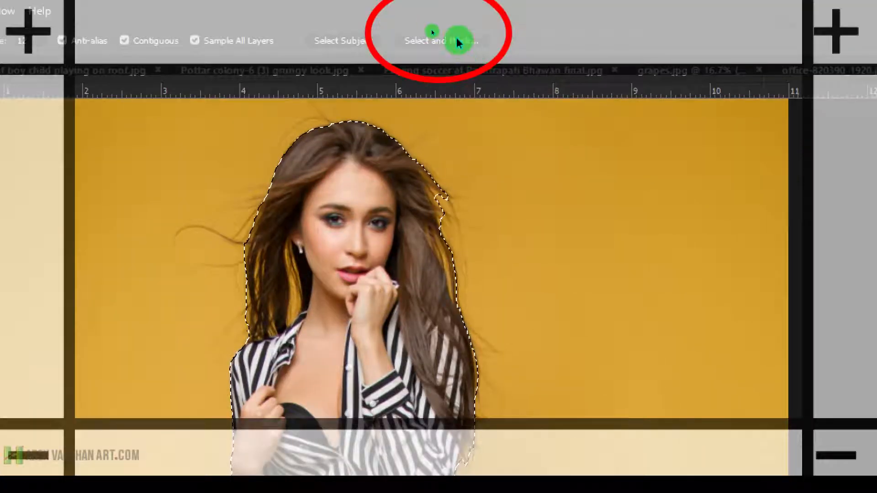
left_click(448, 41)
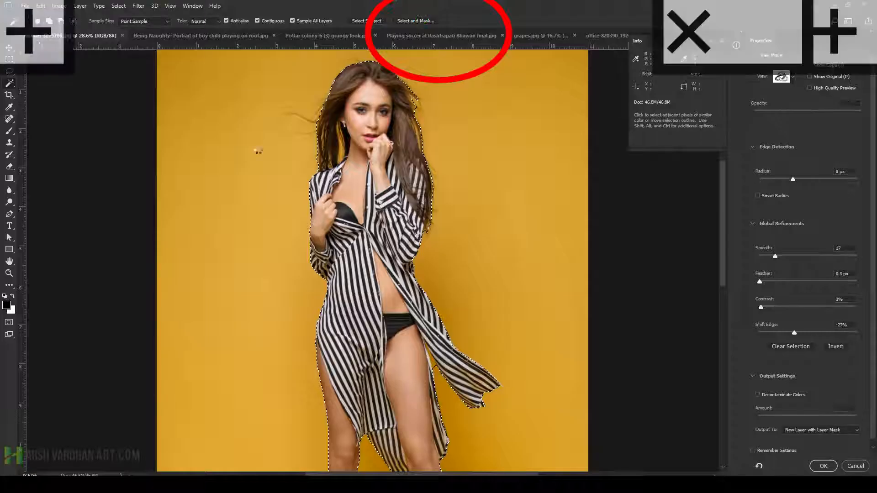
left_click(757, 196)
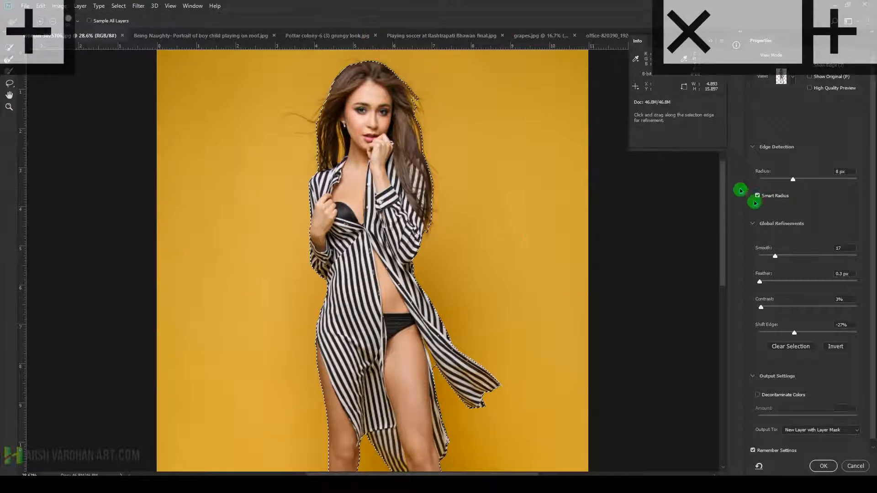
left_click_drag(499, 240, 450, 246)
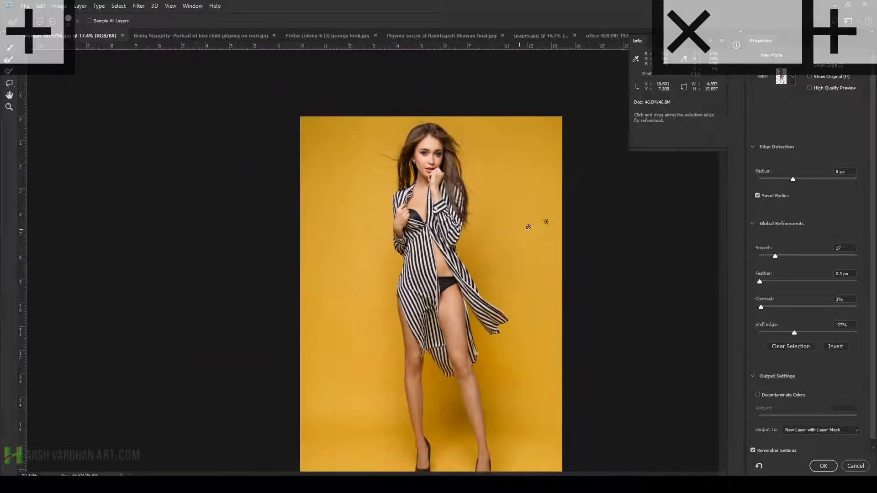
key("ctrl+0")
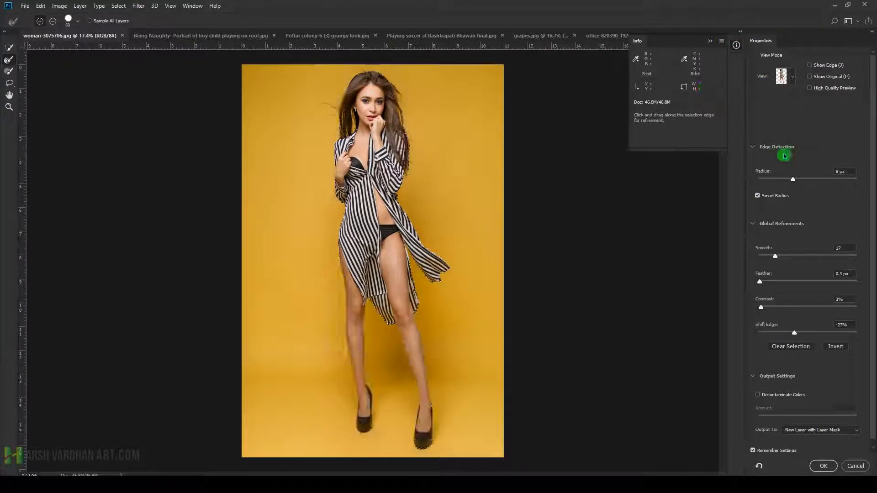
left_click(831, 466)
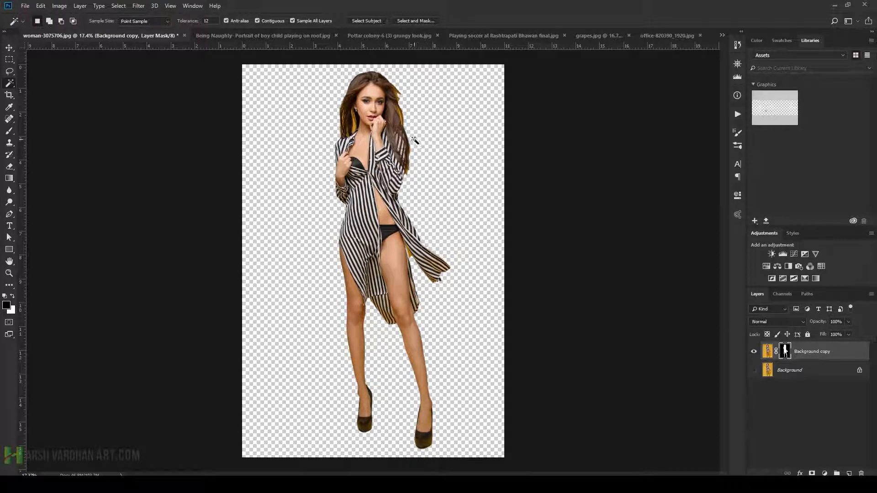
Step: Switch to the image of the boy playing on the roof and select the boy with Select Subject
left_click(284, 38)
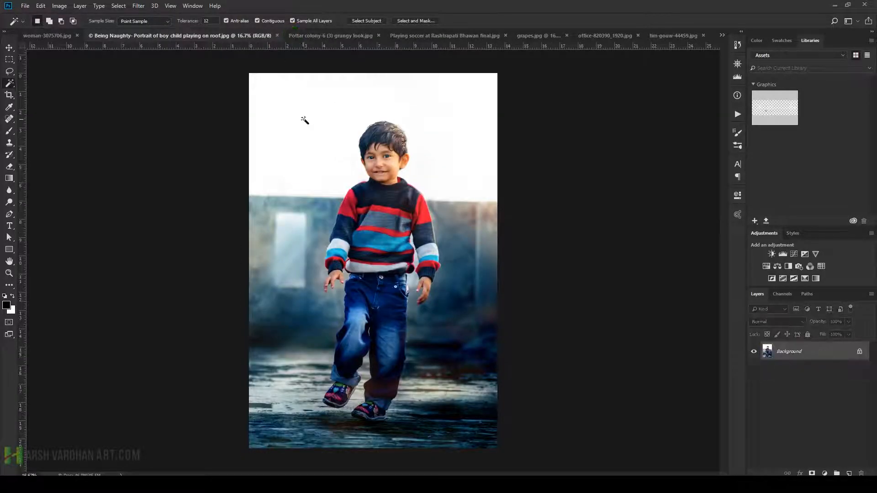
left_click(371, 23)
Step: Remove the ground area between the boy's shoes from the selection with the Quick Selection Tool
left_click_drag(406, 293, 447, 82)
left_click_drag(410, 271, 456, 50)
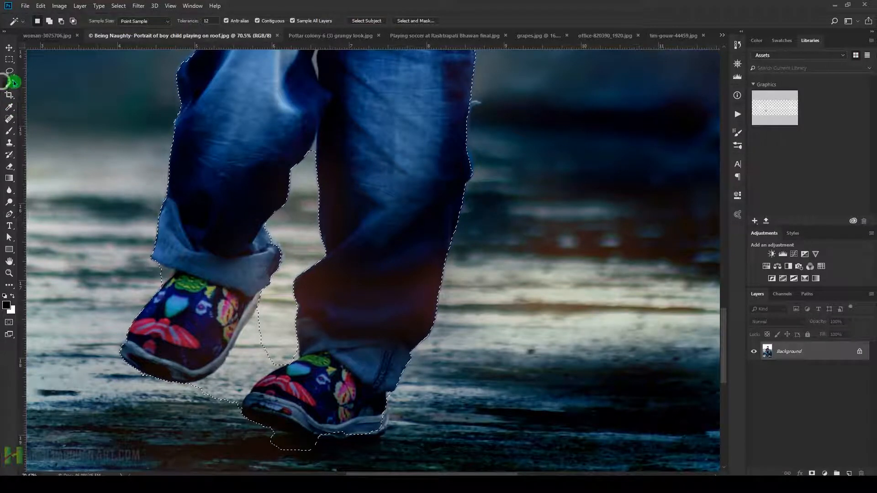
key("shift+w")
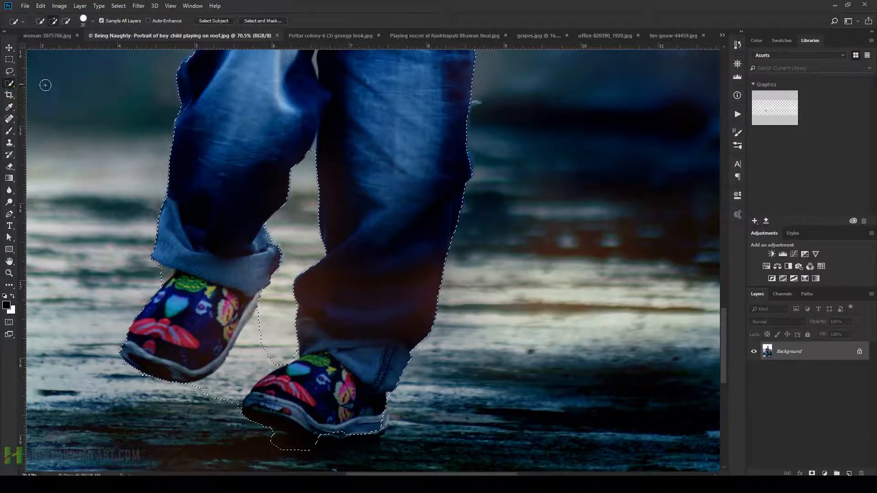
mouse_move(270, 338)
left_mouse_down()
mouse_move(263, 352)
mouse_move(272, 320)
mouse_move(222, 397)
mouse_move(244, 383)
left_mouse_up()
Step: Subtract the background gap between the boy's arm and sweater from the selection
key("ctrl+0")
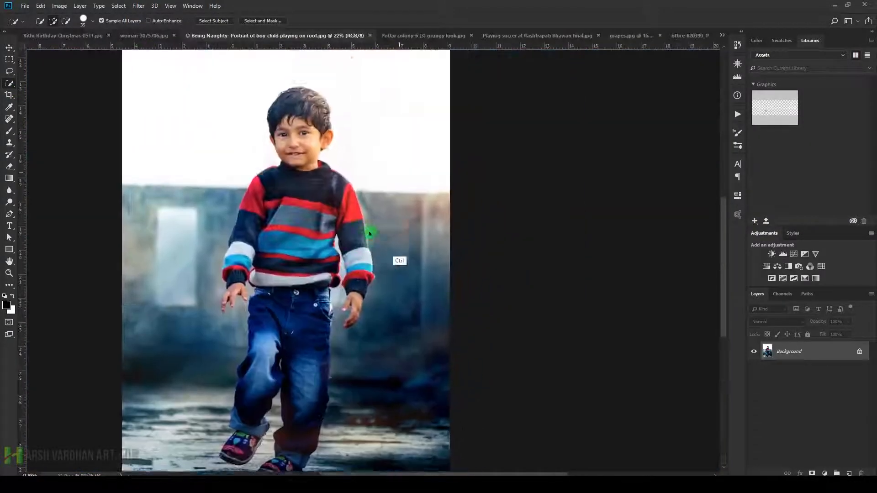
left_click_drag(369, 234, 480, 269)
mouse_move(307, 353)
left_mouse_down()
mouse_move(368, 114)
mouse_move(356, 130)
left_mouse_up()
mouse_move(304, 268)
left_mouse_down()
mouse_move(300, 243)
mouse_move(315, 222)
left_mouse_up()
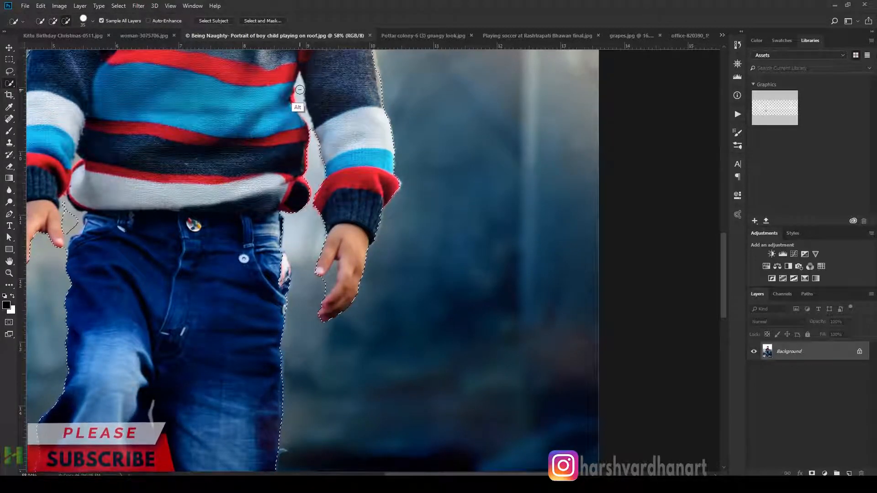
left_click_drag(367, 178, 408, 205)
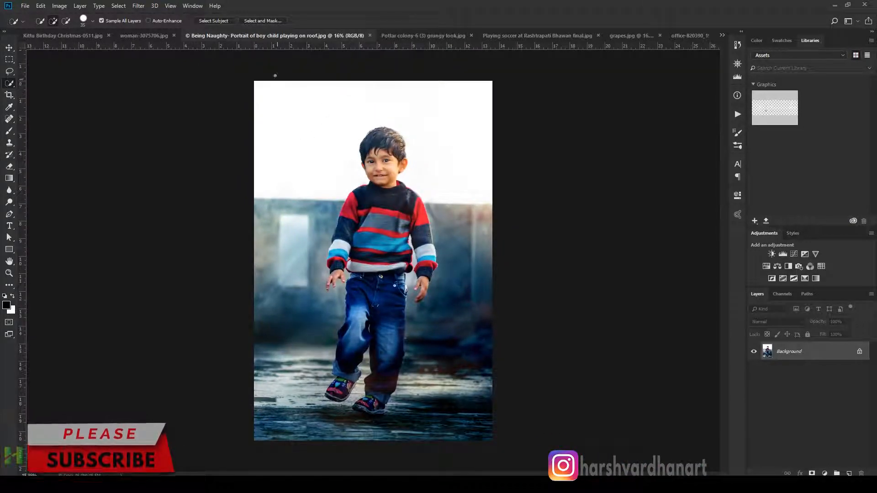
Step: Switch to the Pottar colony-6 (3) grungy look image of the three children
left_click(394, 38)
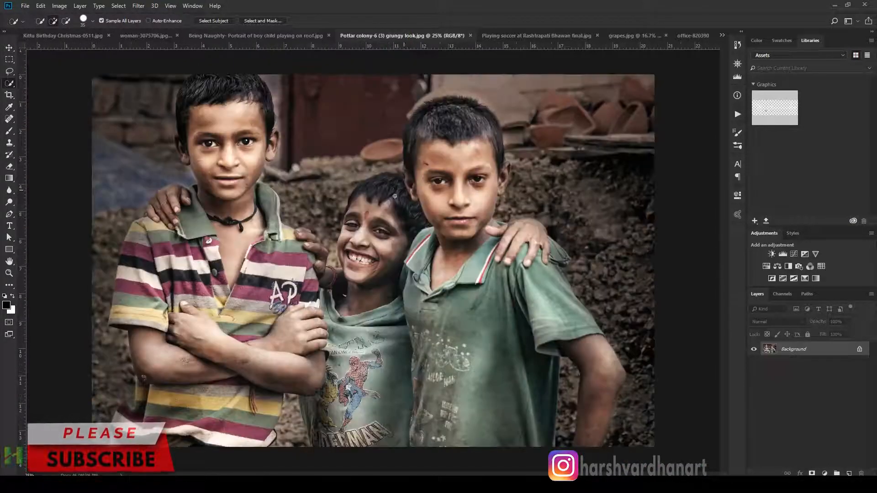